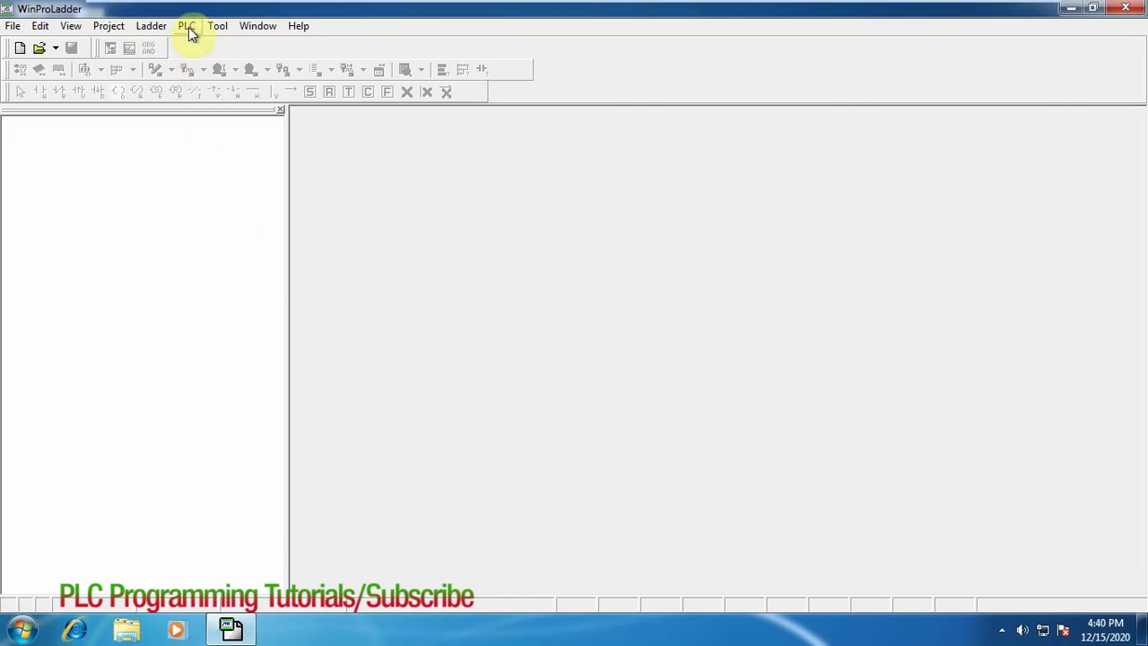
Go on-line with the PLC without opening the associated project and review the RS232 COM4 settings.
{"action": "left_click", "coordinate": [189, 29]}
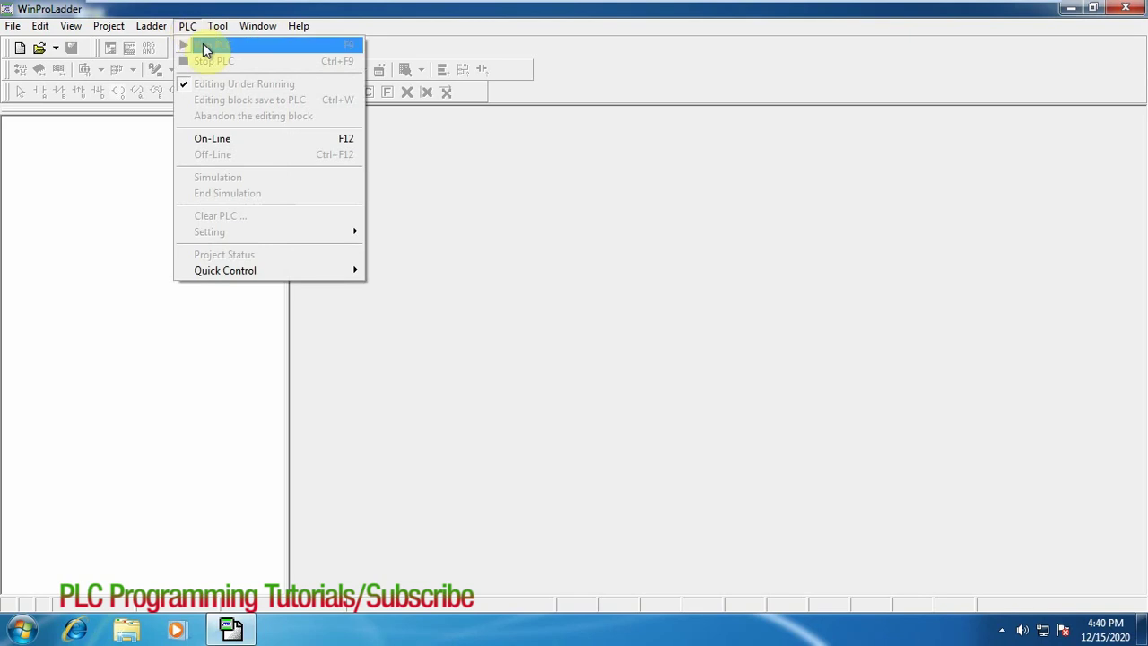
{"action": "left_click", "coordinate": [256, 137]}
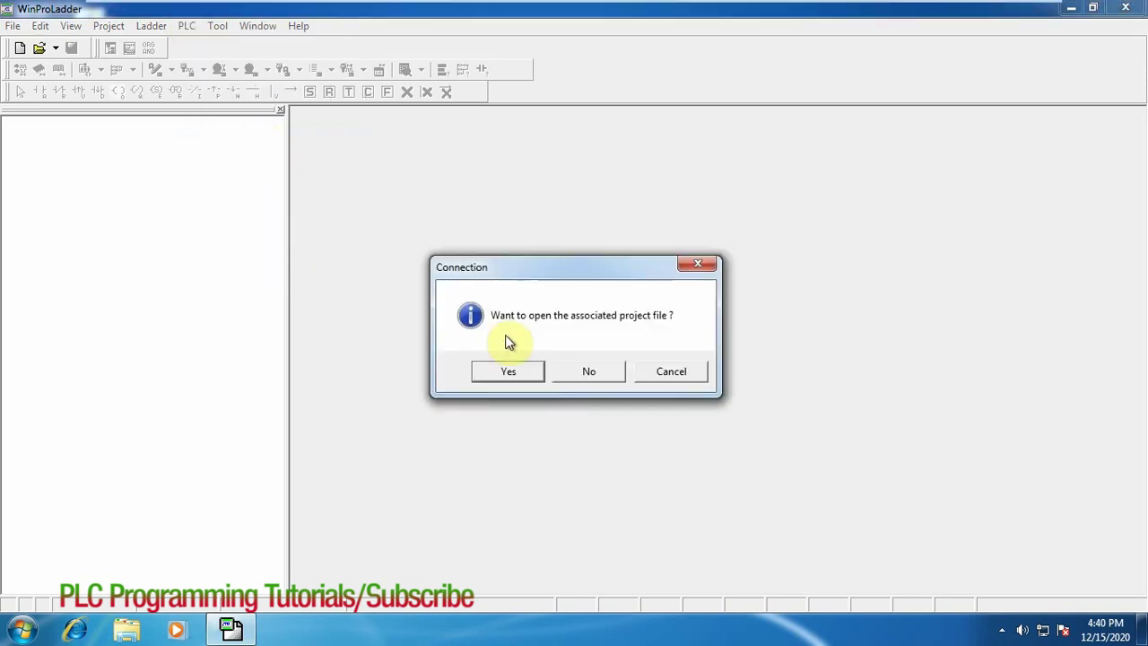
{"action": "left_click", "coordinate": [589, 375]}
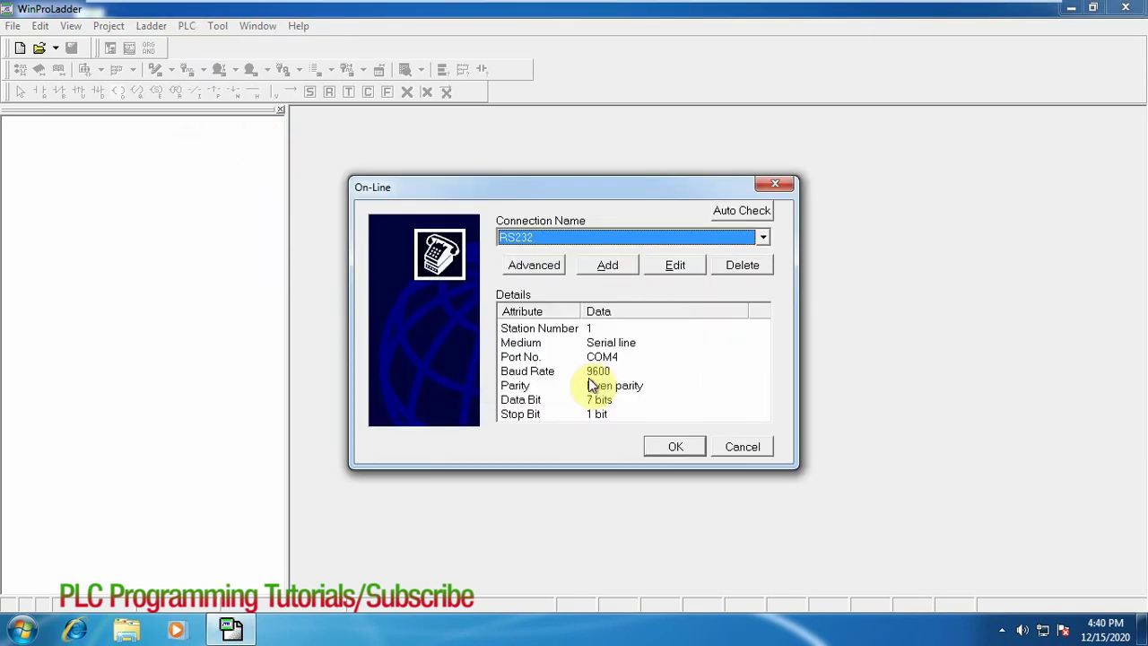
{"action": "left_click", "coordinate": [614, 358]}
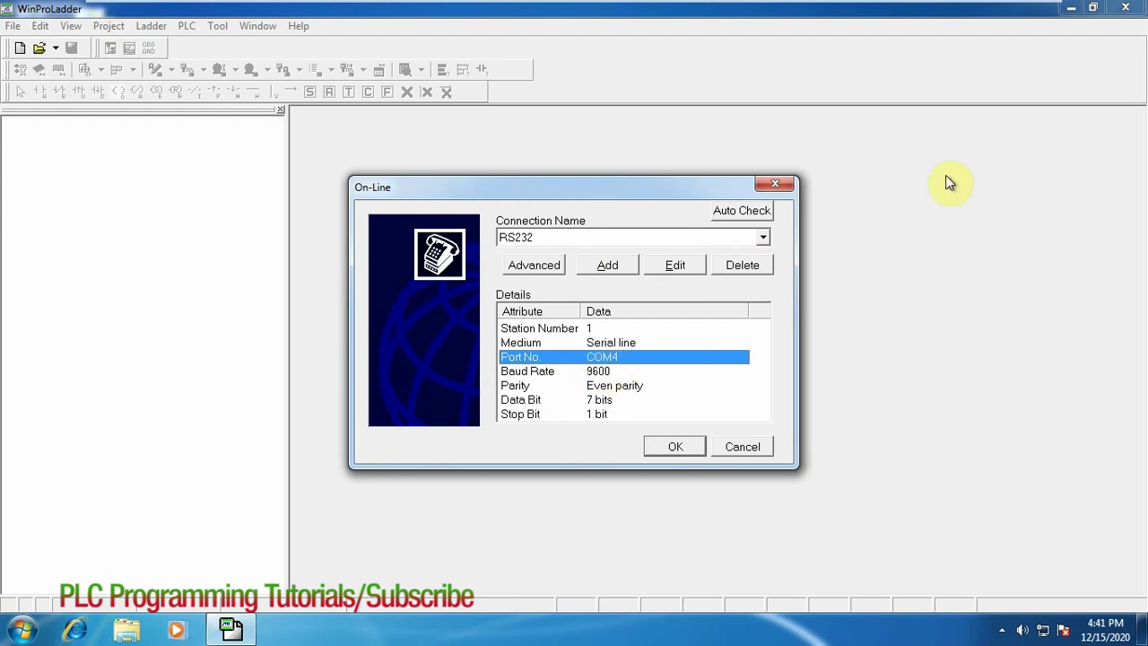
From the desktop, bring up the Computer's system properties via the Start menu.
{"action": "key", "text": "super+d"}
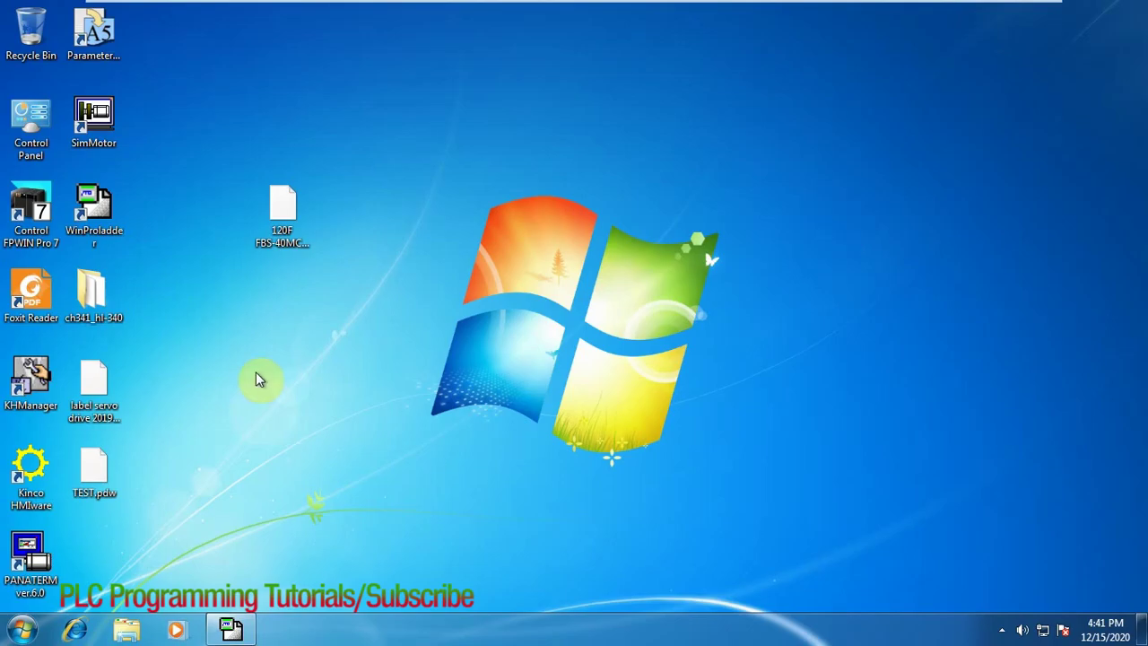
{"action": "left_click", "coordinate": [22, 629]}
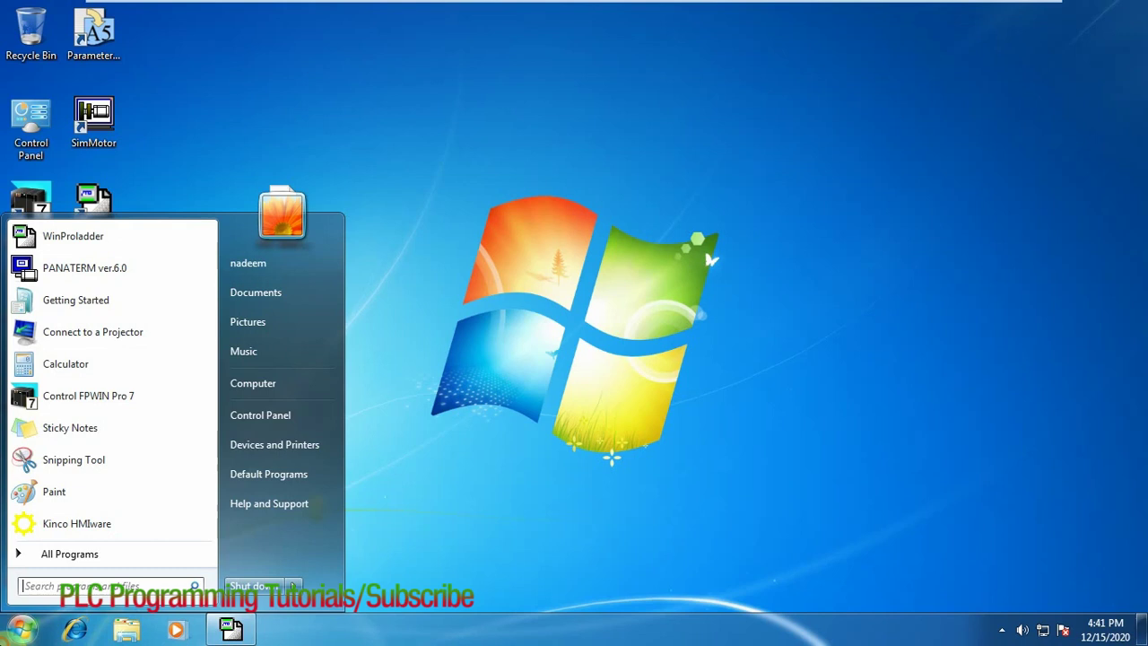
{"action": "right_click", "coordinate": [248, 375]}
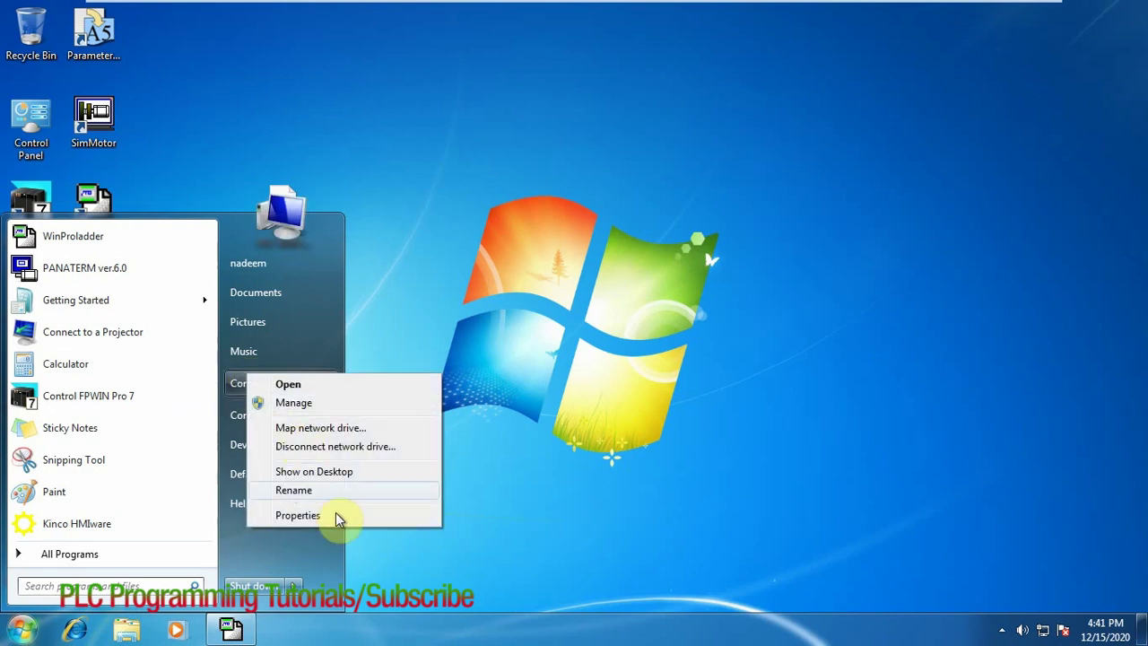
{"action": "left_click", "coordinate": [339, 517]}
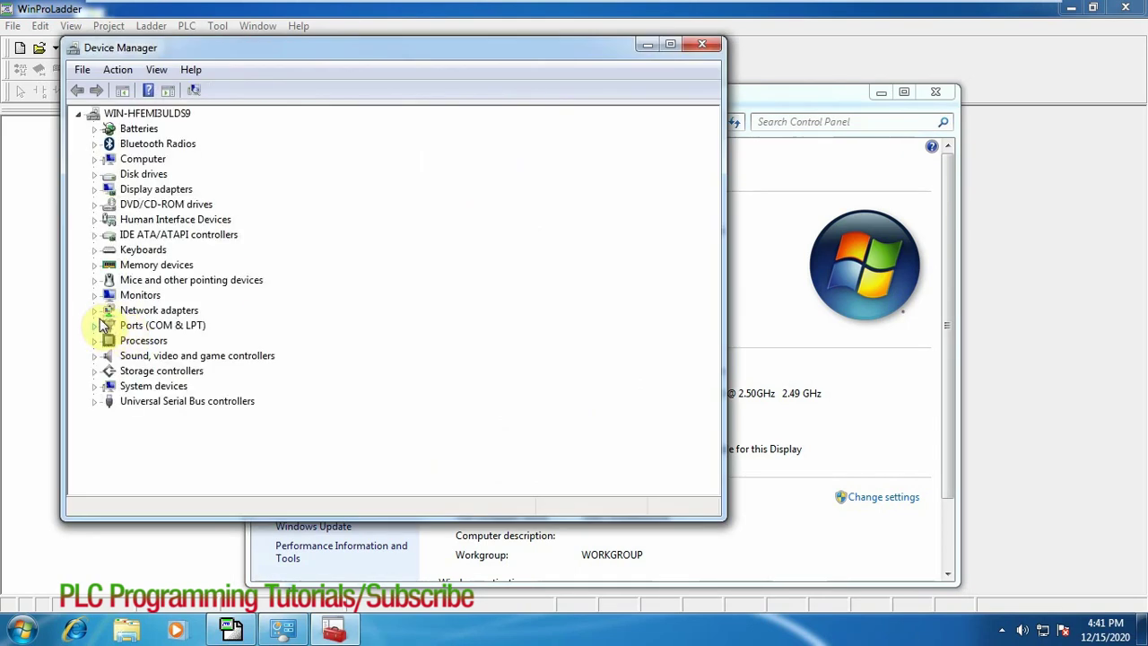
Confirm in Device Manager that USB-SERIAL CH340 is on COM4, then close it.
{"action": "left_click", "coordinate": [95, 326]}
{"action": "left_click", "coordinate": [151, 357]}
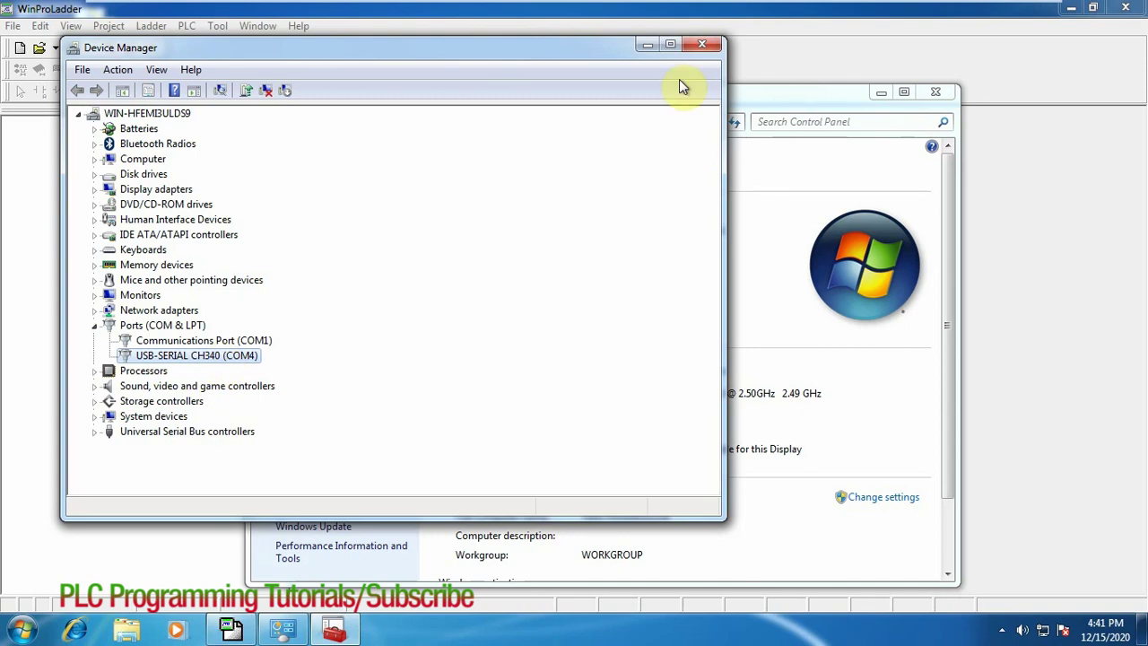
{"action": "left_click", "coordinate": [703, 44]}
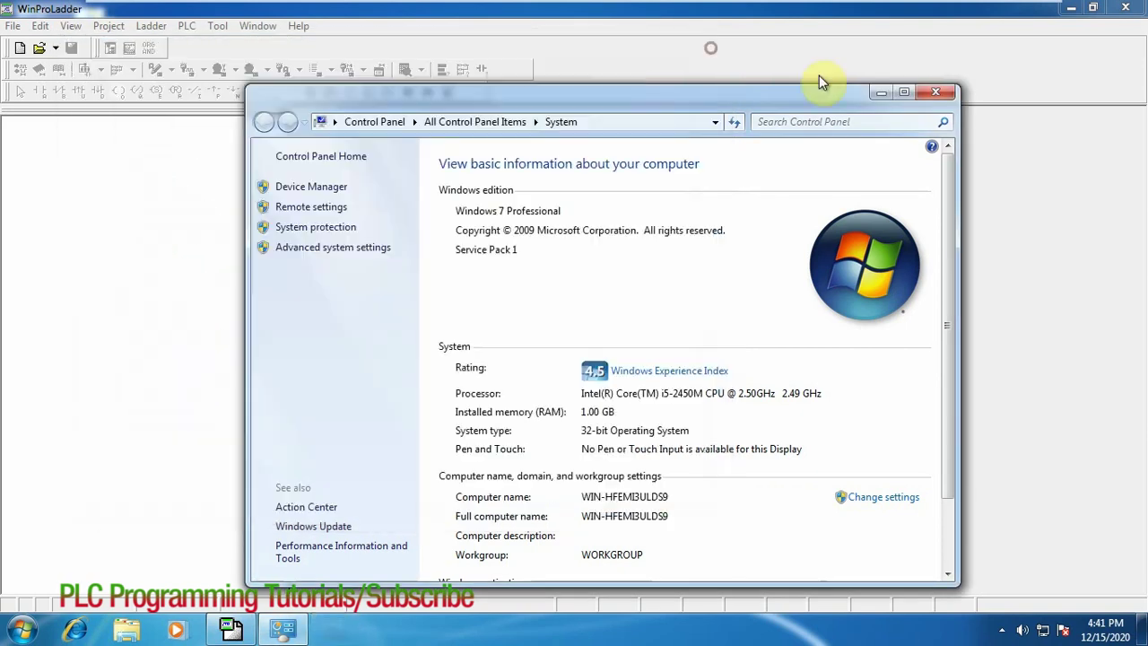
Close the System window and upload the FBs-40MC program over COM4 at 9600 baud.
{"action": "left_click", "coordinate": [932, 94]}
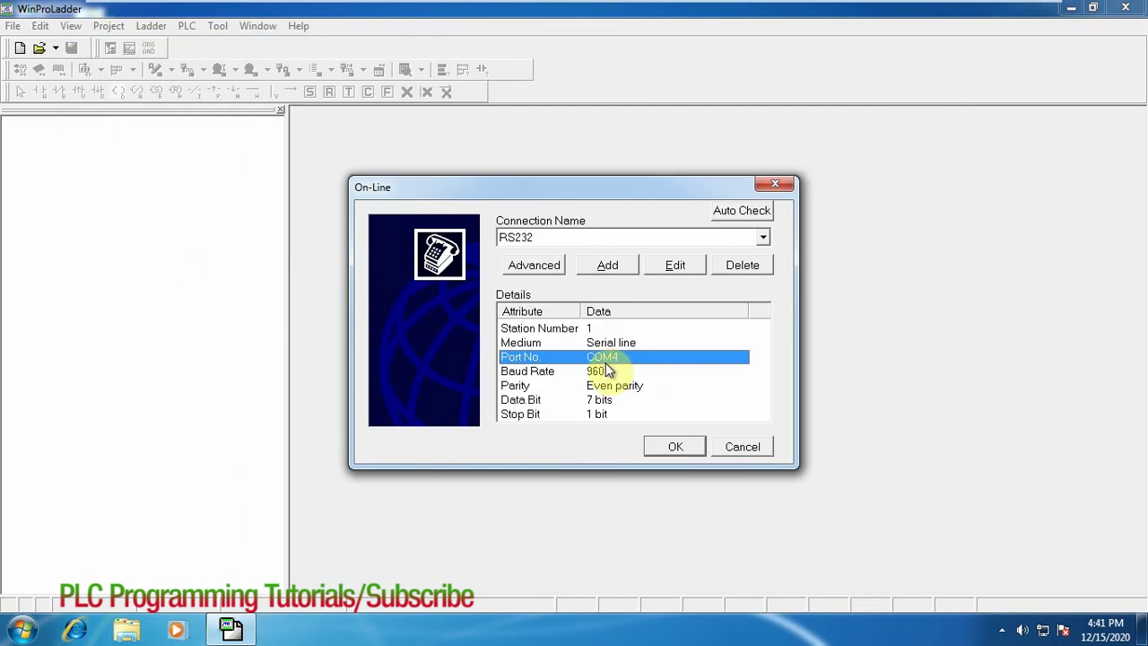
{"action": "left_click", "coordinate": [567, 375]}
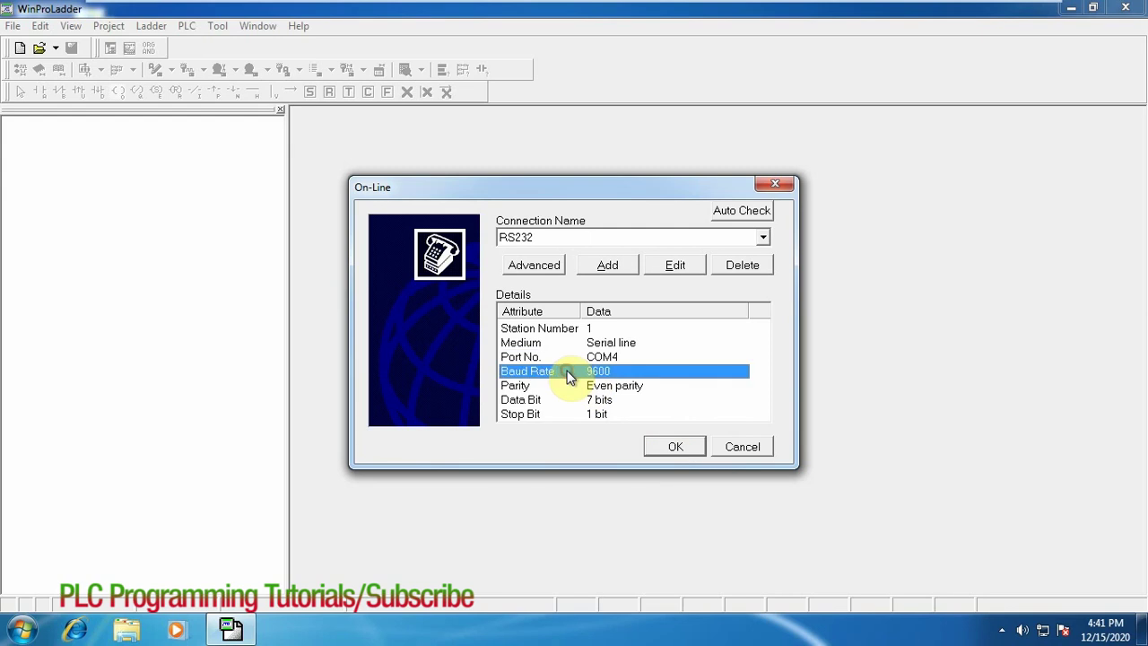
{"action": "left_click", "coordinate": [557, 357]}
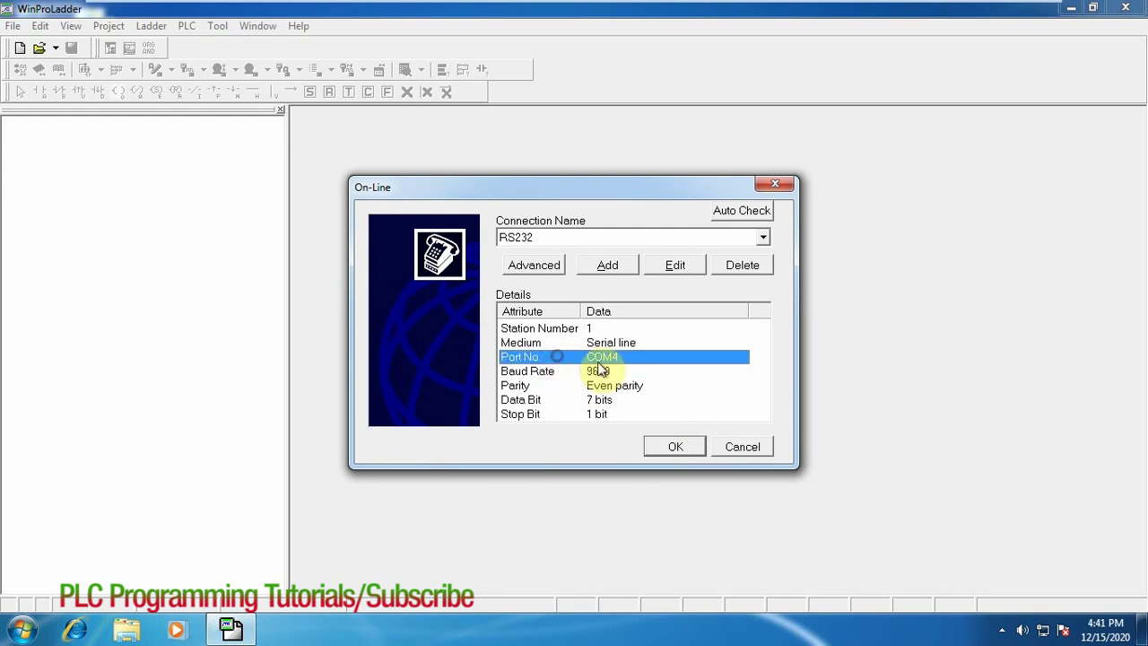
{"action": "left_click", "coordinate": [675, 447]}
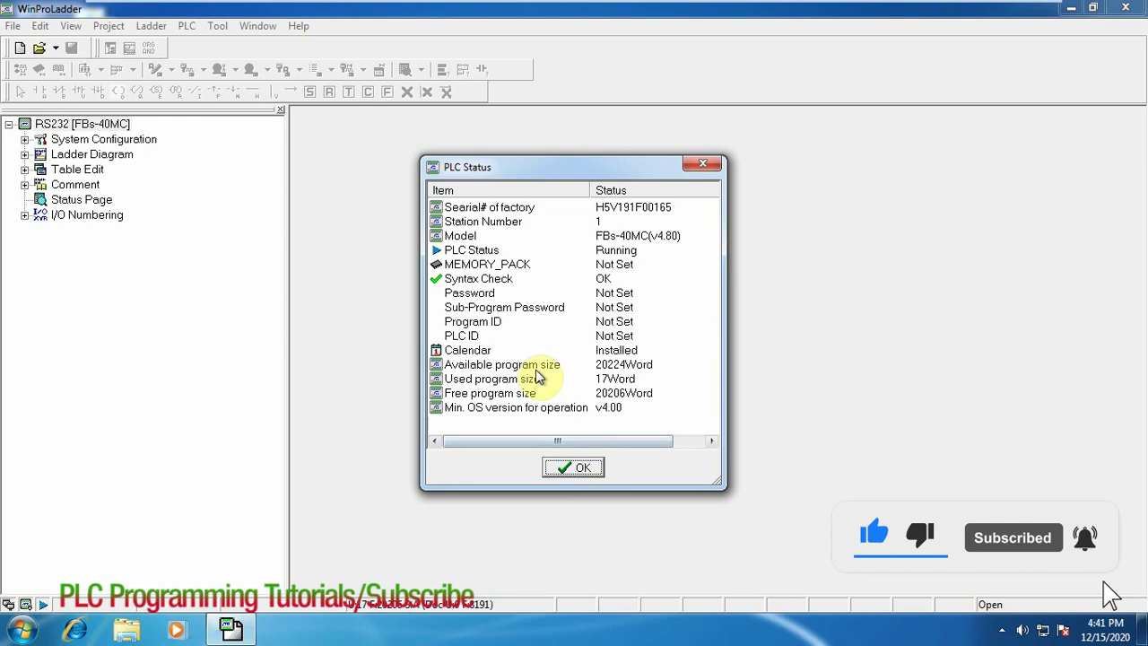
Dismiss the PLC Status summary and select a cell near Y9 in the Main_unit1 ladder.
{"action": "left_click", "coordinate": [573, 467]}
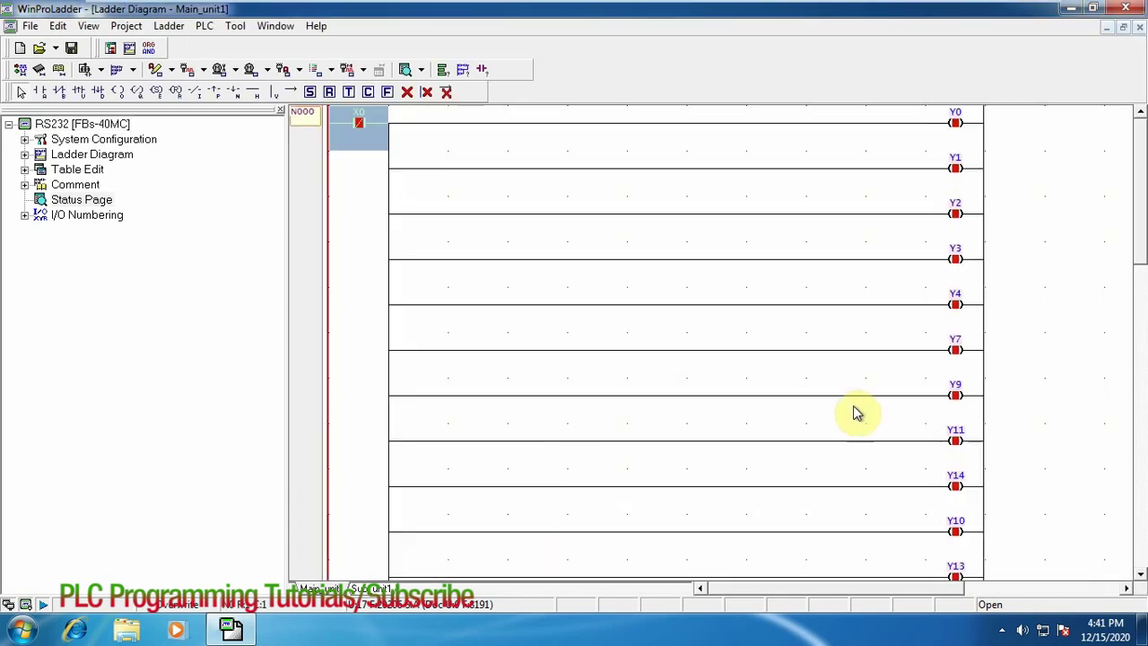
{"action": "left_click", "coordinate": [854, 412]}
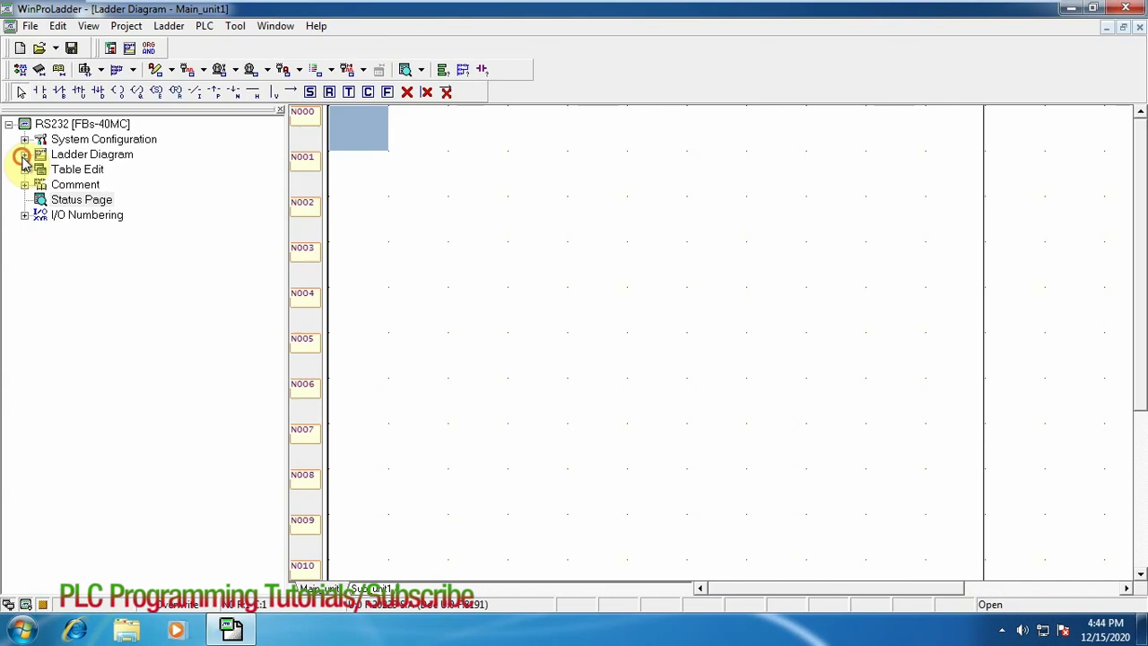
Expand the program tree and open the Main_unit1 ladder diagram.
{"action": "left_click", "coordinate": [24, 155]}
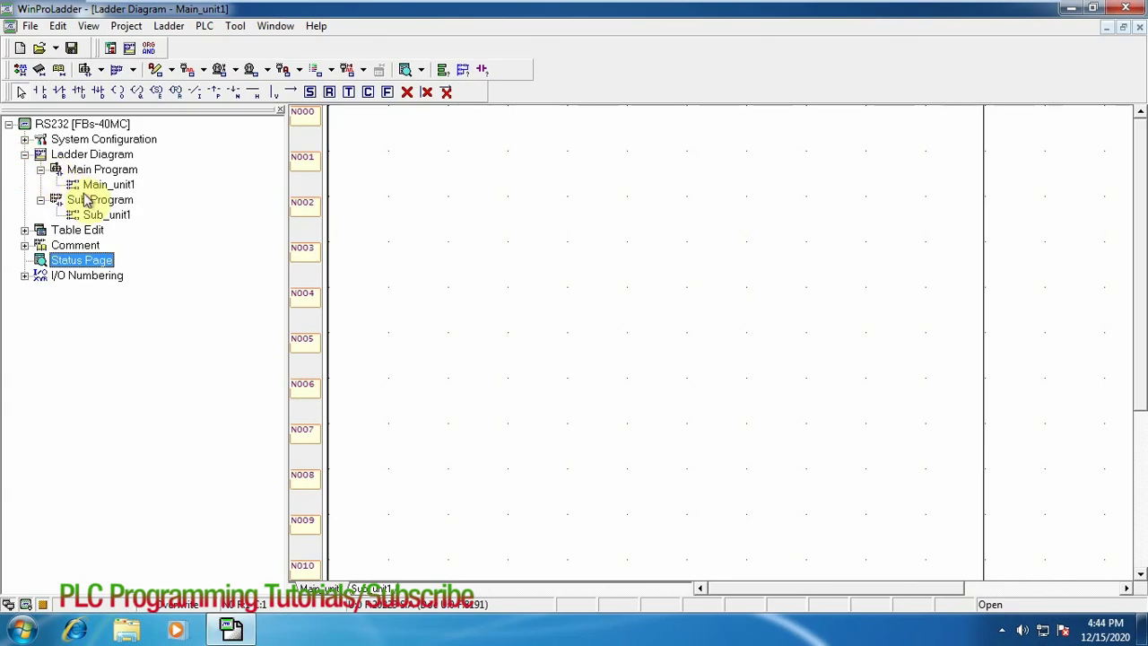
{"action": "double_click", "coordinate": [77, 198]}
{"action": "double_click", "coordinate": [89, 184]}
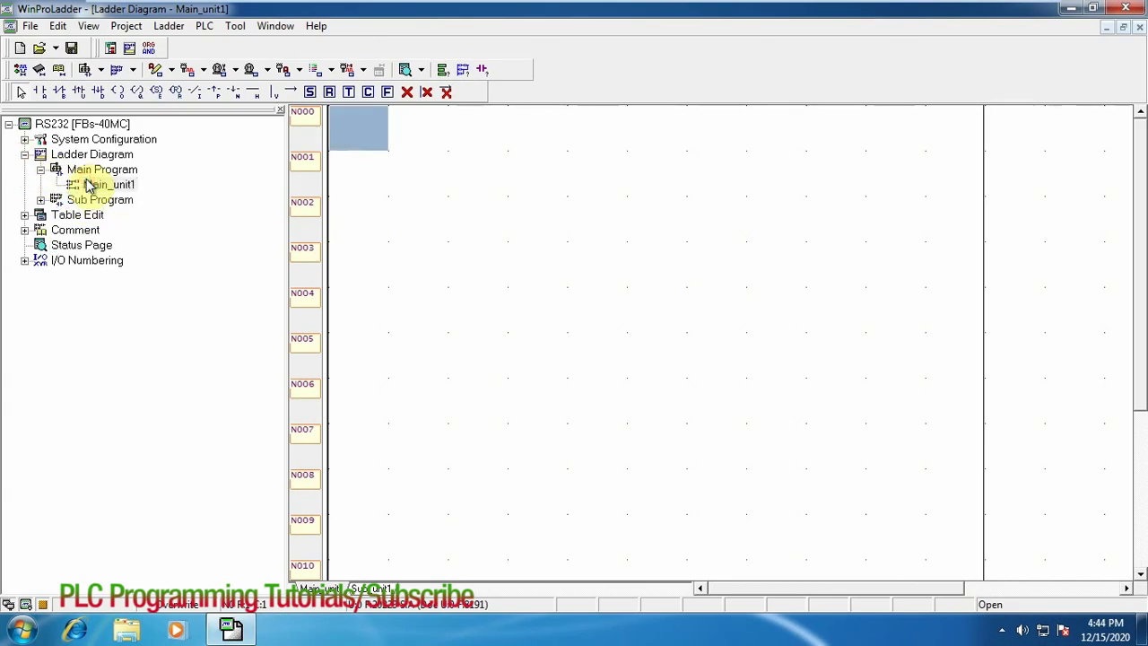
Open the recent project TEST.pdw from the File menu.
{"action": "left_click", "coordinate": [30, 26]}
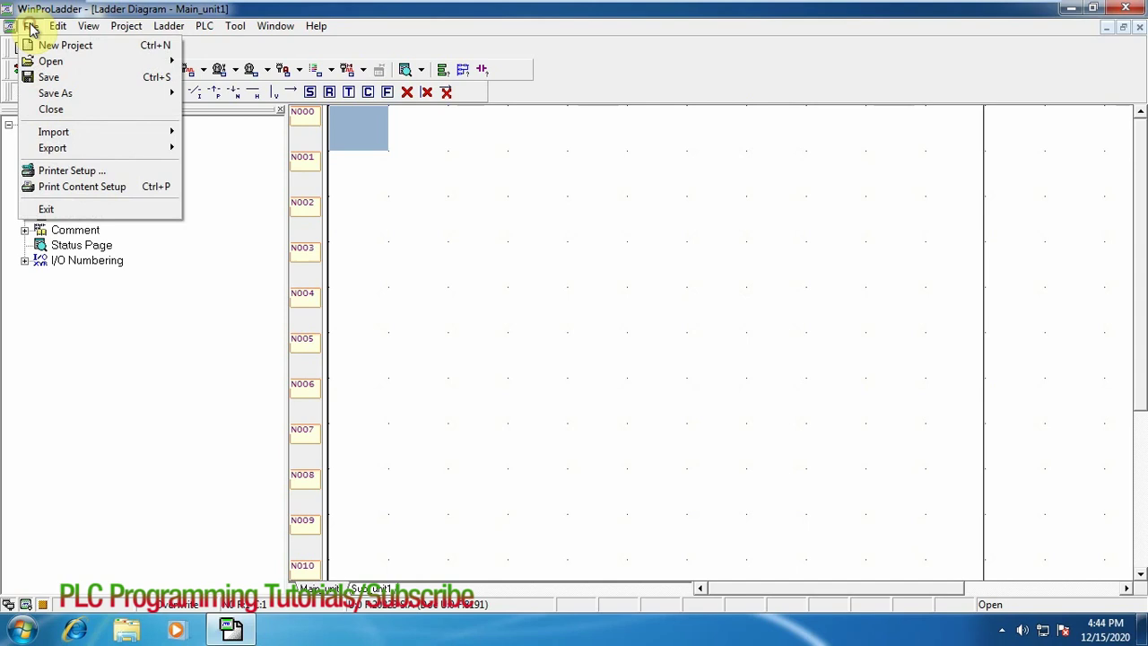
{"action": "mouse_move", "coordinate": [50, 61]}
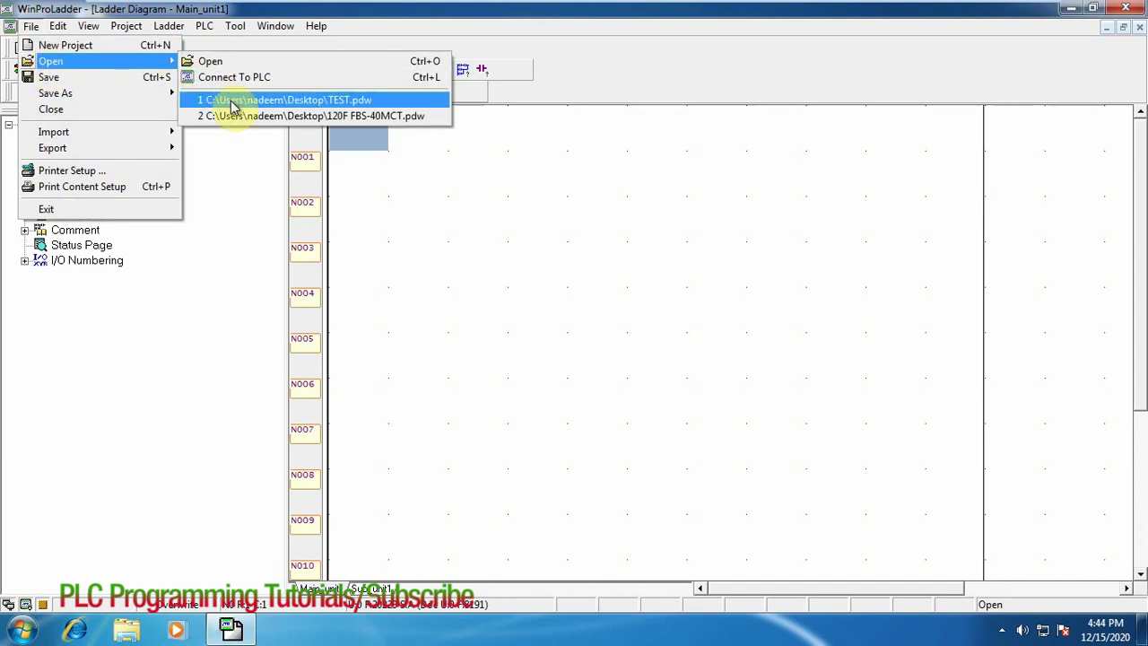
{"action": "left_click", "coordinate": [235, 103]}
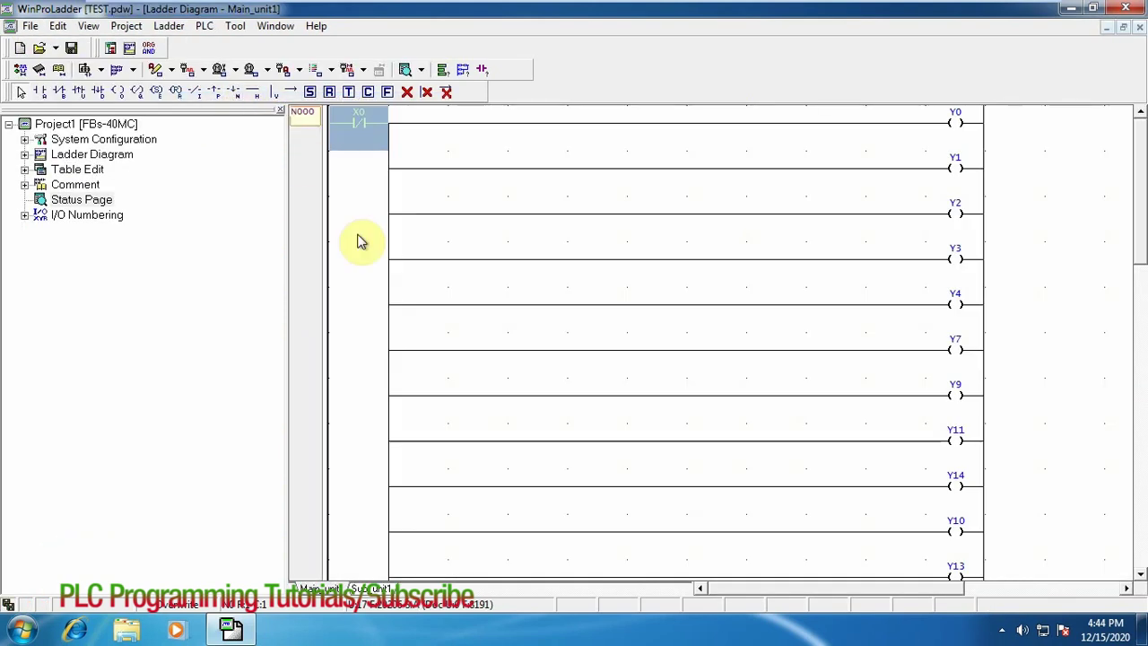
Go on-line with the PLC over RS232 on COM4 at 9600 baud with TEST.pdw open.
{"action": "left_click", "coordinate": [206, 27]}
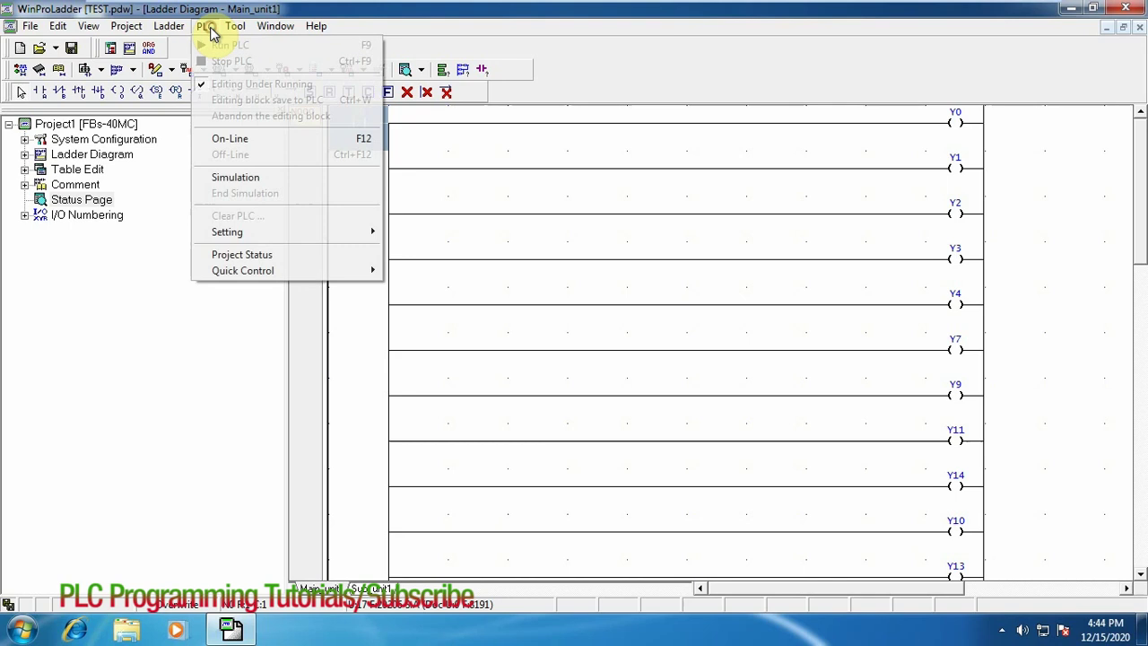
{"action": "left_click", "coordinate": [280, 143]}
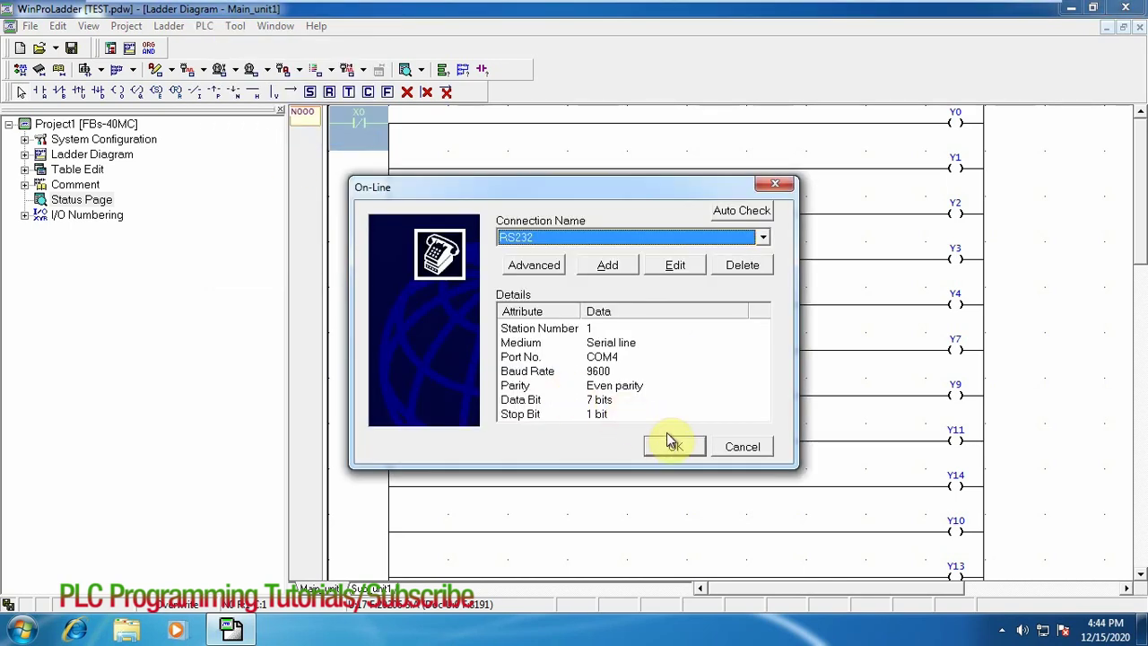
{"action": "left_click", "coordinate": [619, 342]}
{"action": "left_click", "coordinate": [619, 358]}
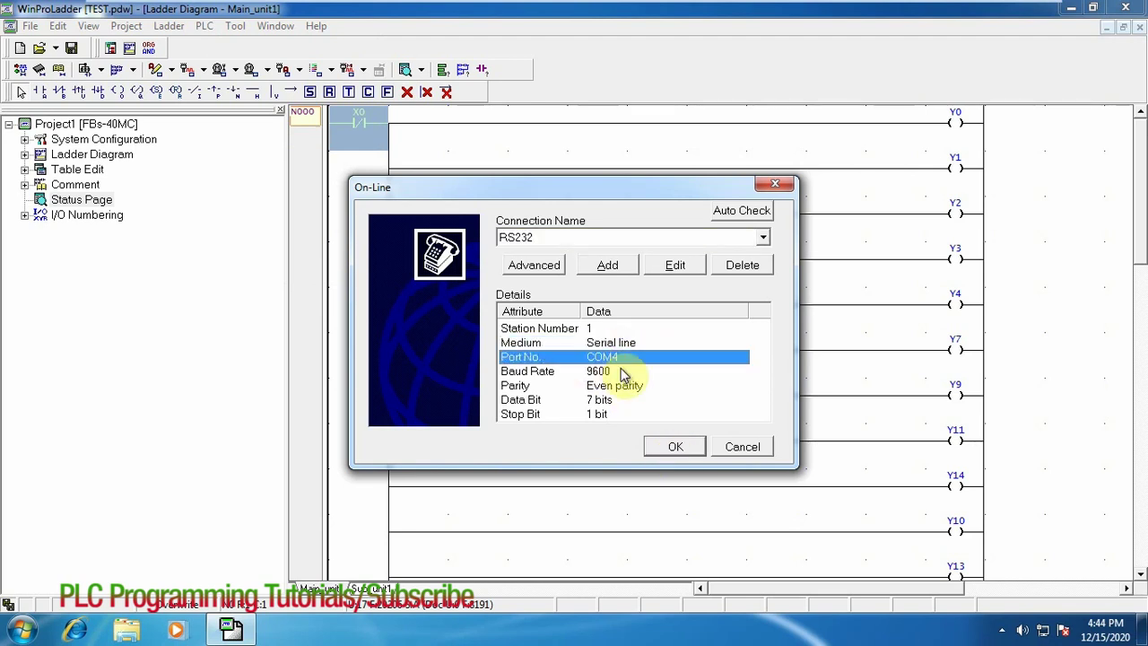
{"action": "left_click", "coordinate": [677, 448]}
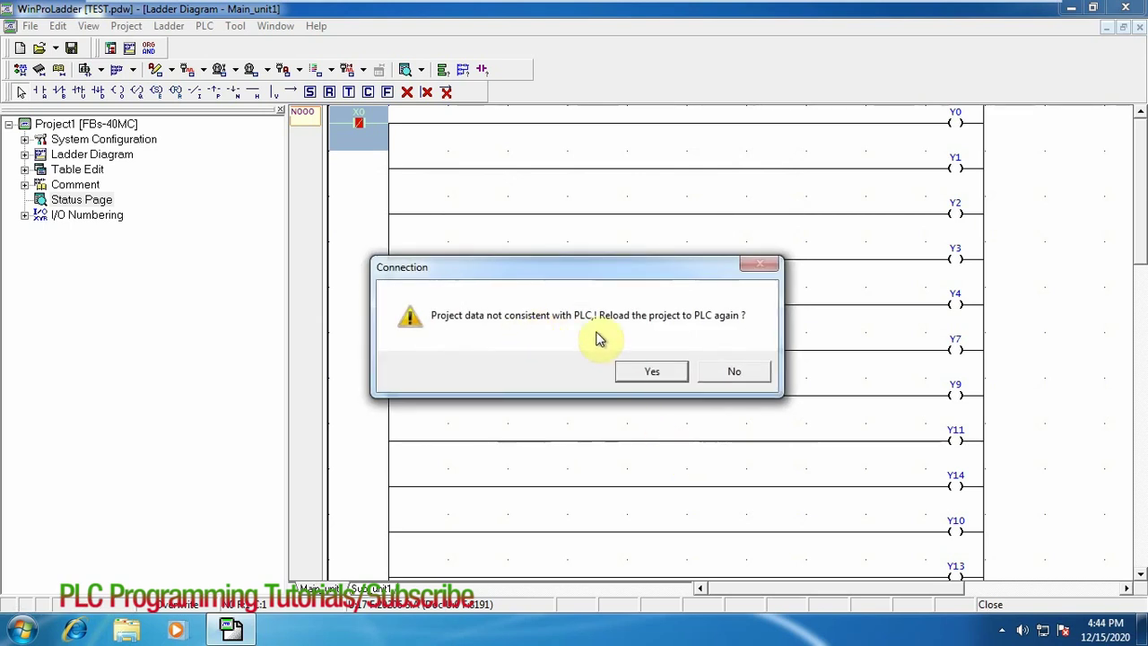
Reload TEST into the PLC and close the status report showing Stopped, 17 words used.
{"action": "left_click", "coordinate": [655, 371]}
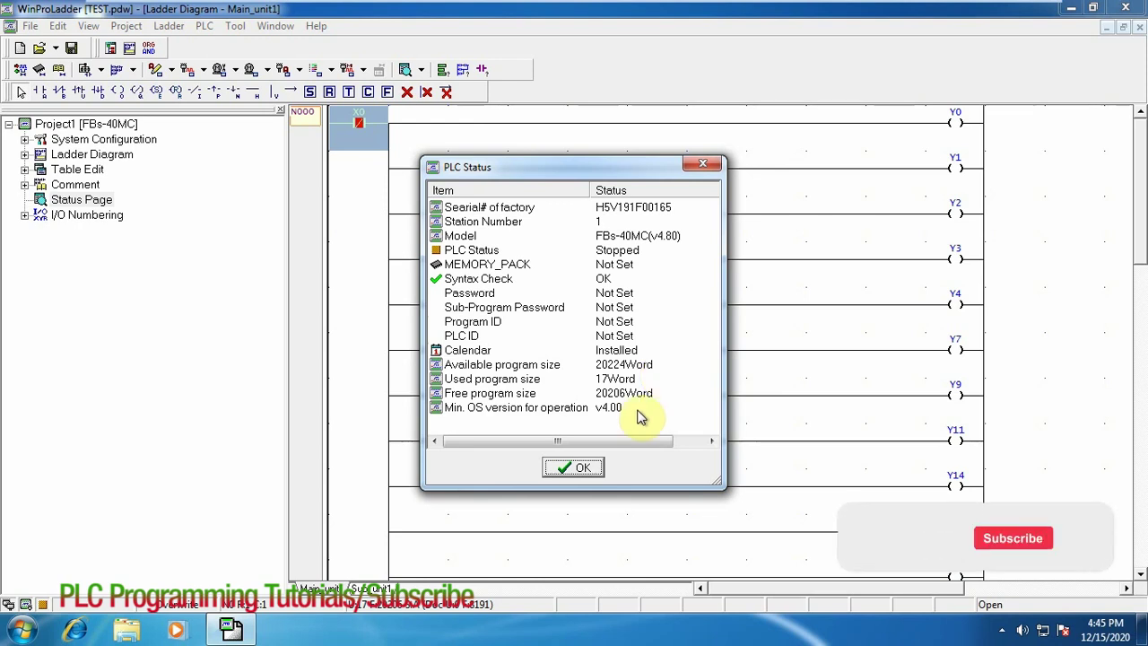
{"action": "left_click", "coordinate": [583, 470]}
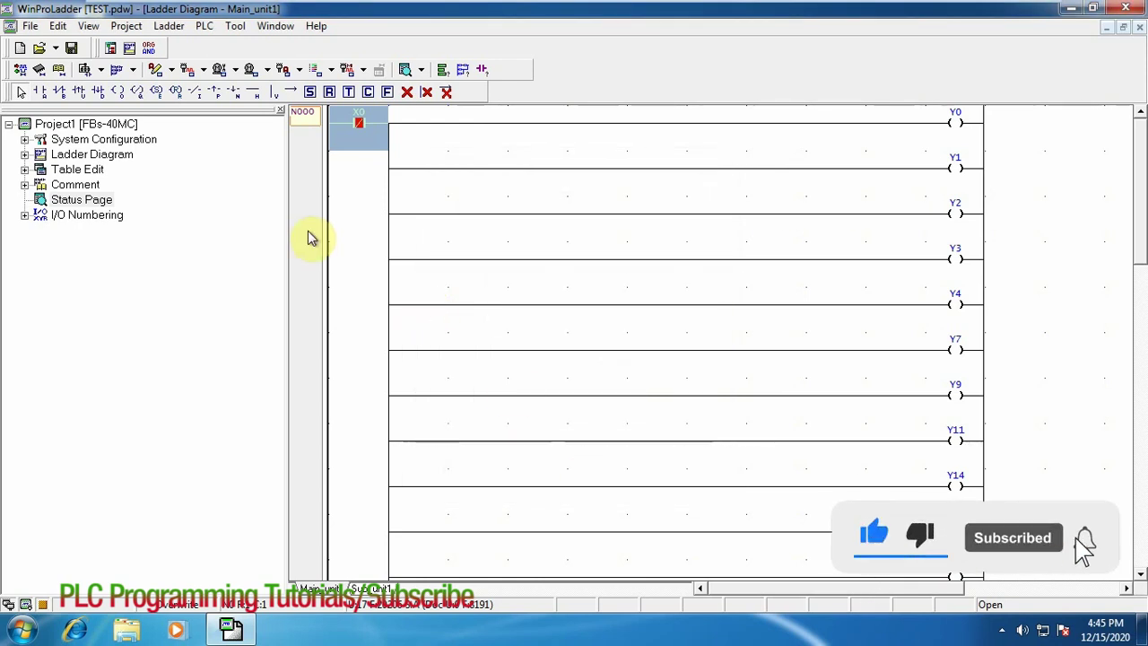
Start the PLC running the TEST ladder via Run PLC, confirming with Yes.
{"action": "left_click", "coordinate": [356, 240]}
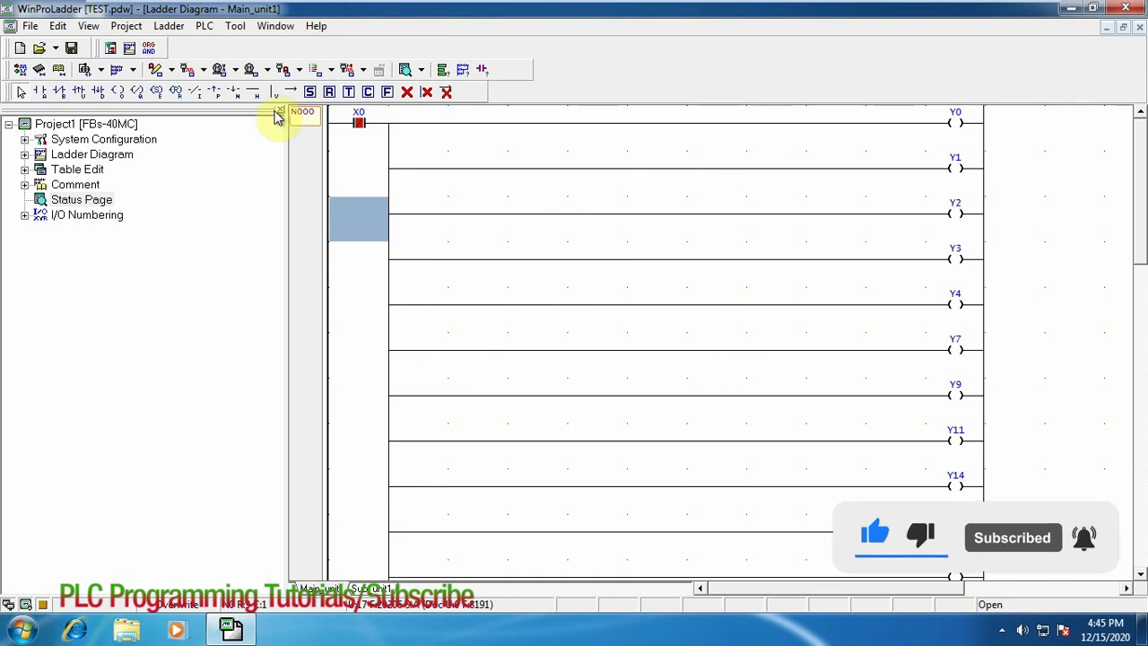
{"action": "left_click", "coordinate": [208, 29]}
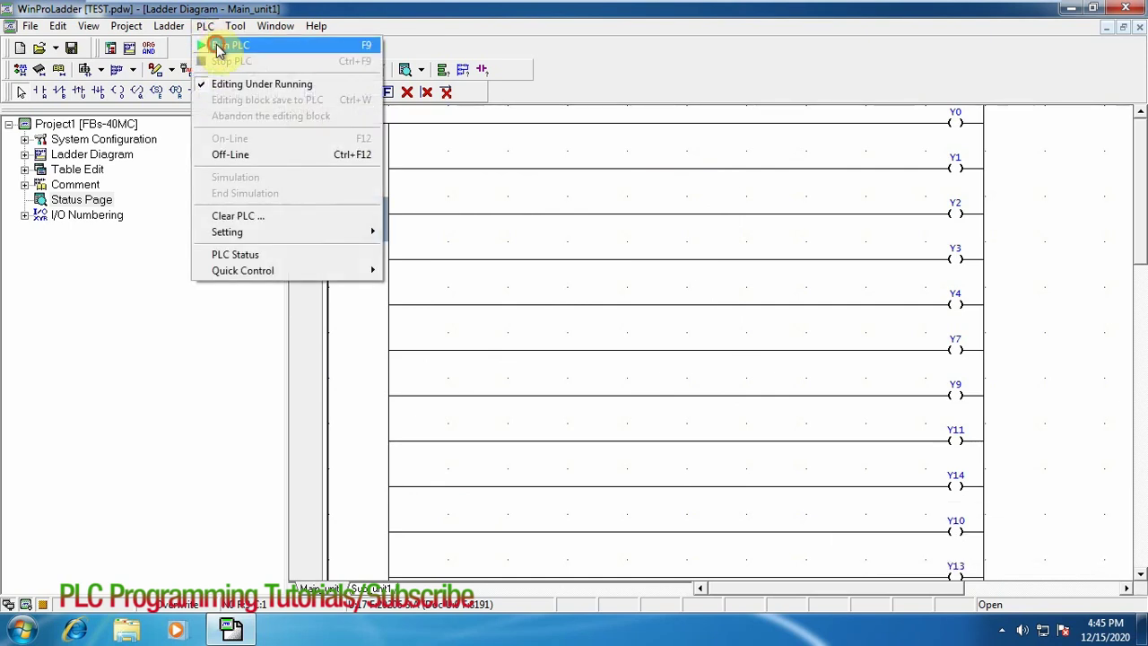
{"action": "left_click", "coordinate": [222, 45]}
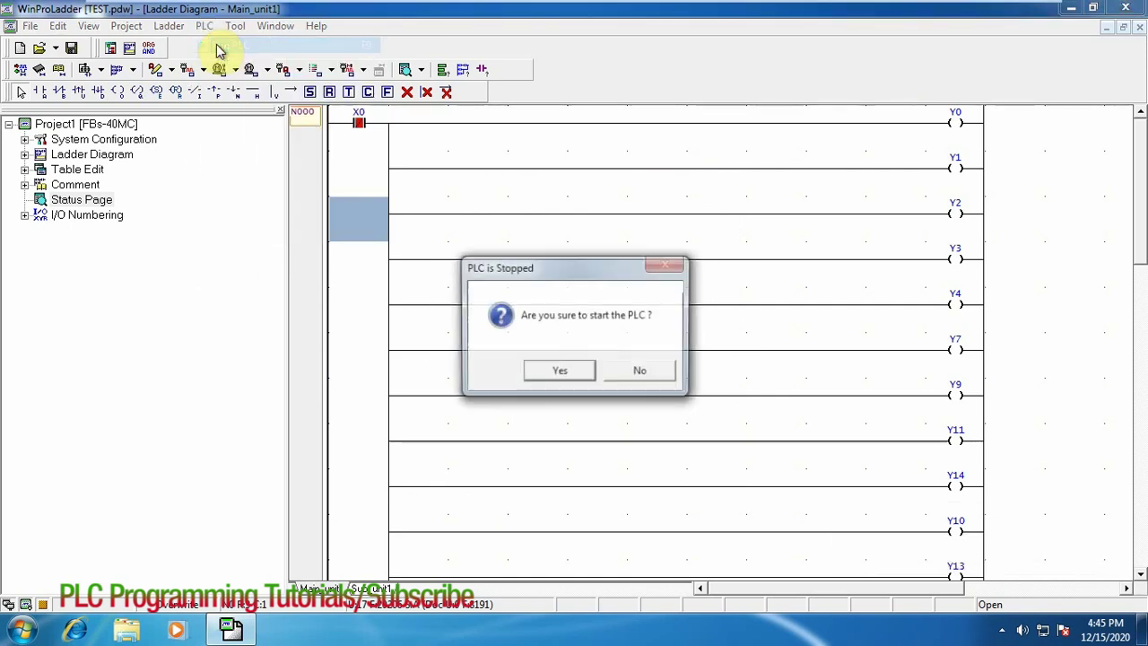
{"action": "left_click", "coordinate": [543, 371]}
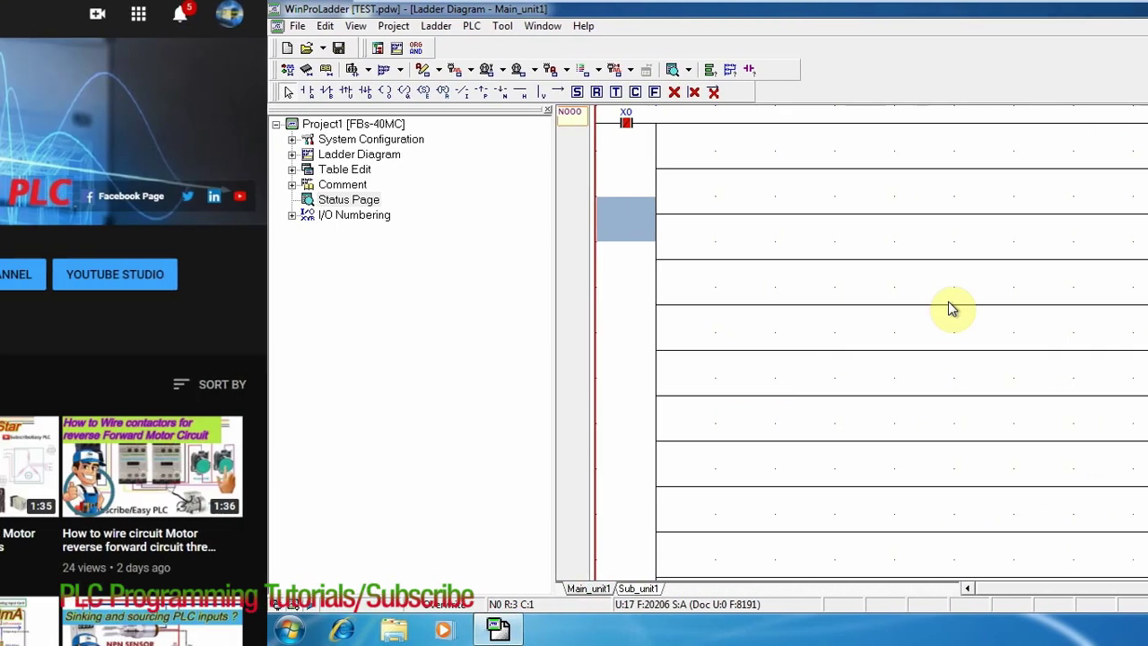
Scroll down the YouTube channel's Videos grid to the older PLC tutorial uploads.
{"action": "scroll", "coordinate": [574, 358], "scroll_direction": "down", "scroll_amount": 4}
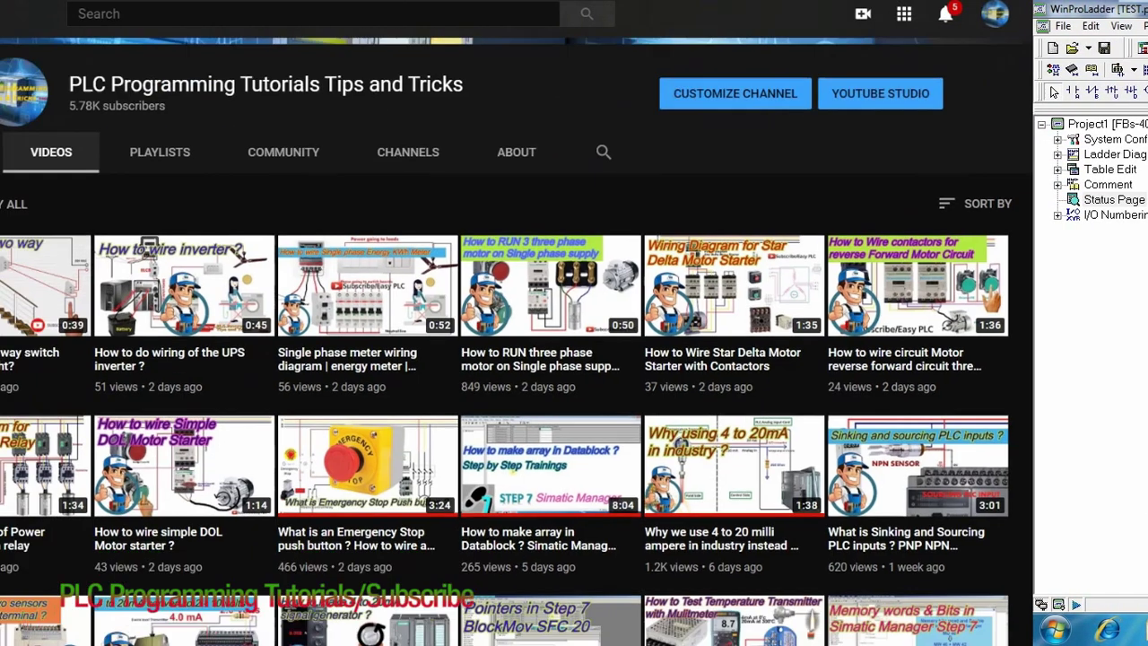
{"action": "scroll", "coordinate": [574, 358], "scroll_direction": "down", "scroll_amount": 3}
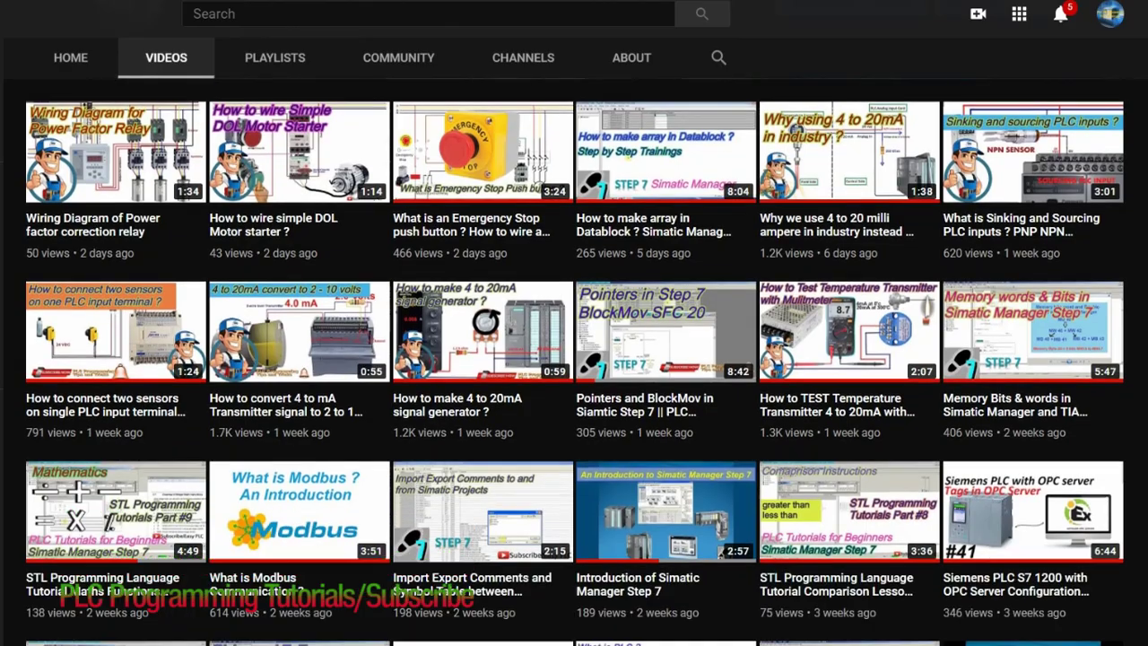
{"action": "scroll", "coordinate": [574, 358], "scroll_direction": "down", "scroll_amount": 4}
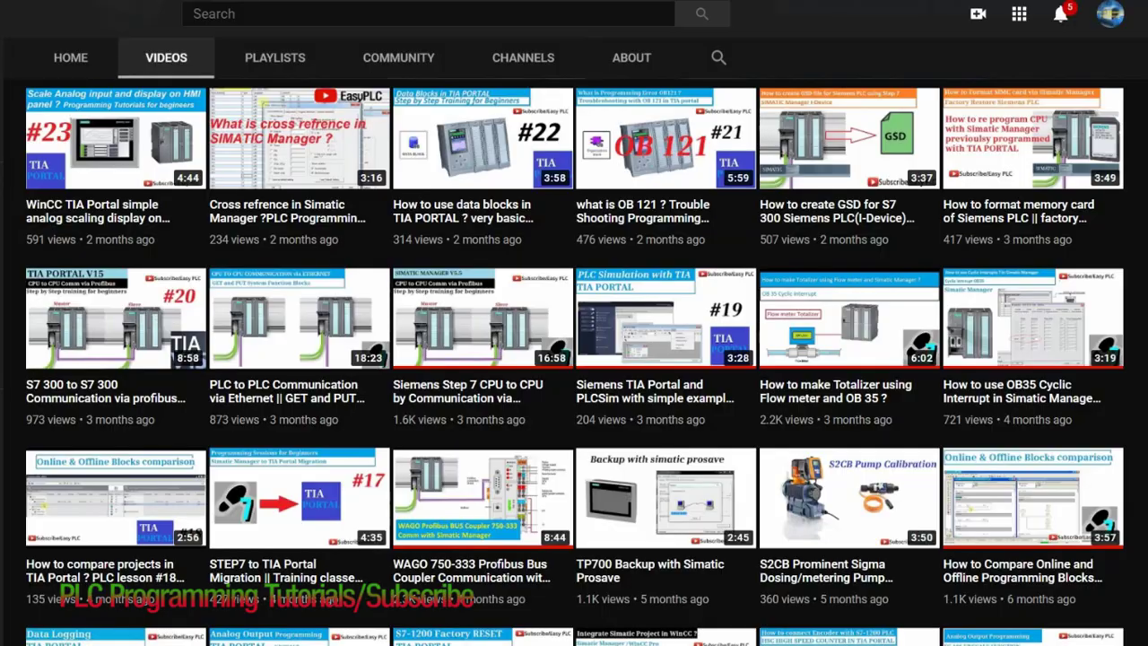
{"action": "scroll", "coordinate": [574, 358], "scroll_direction": "down", "scroll_amount": 4}
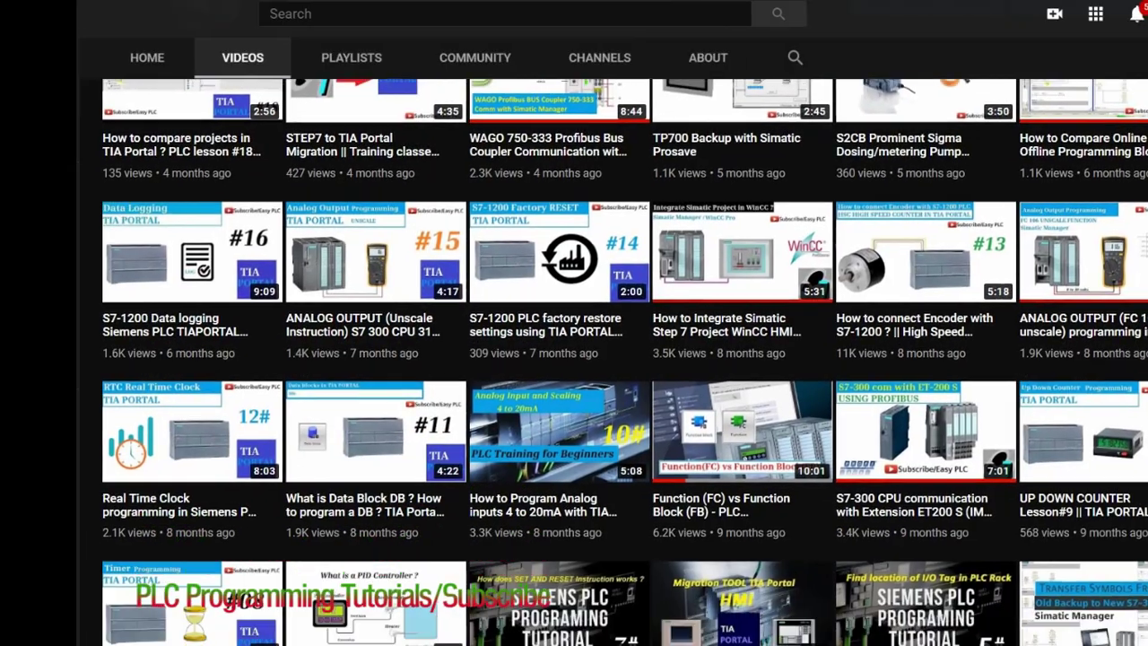